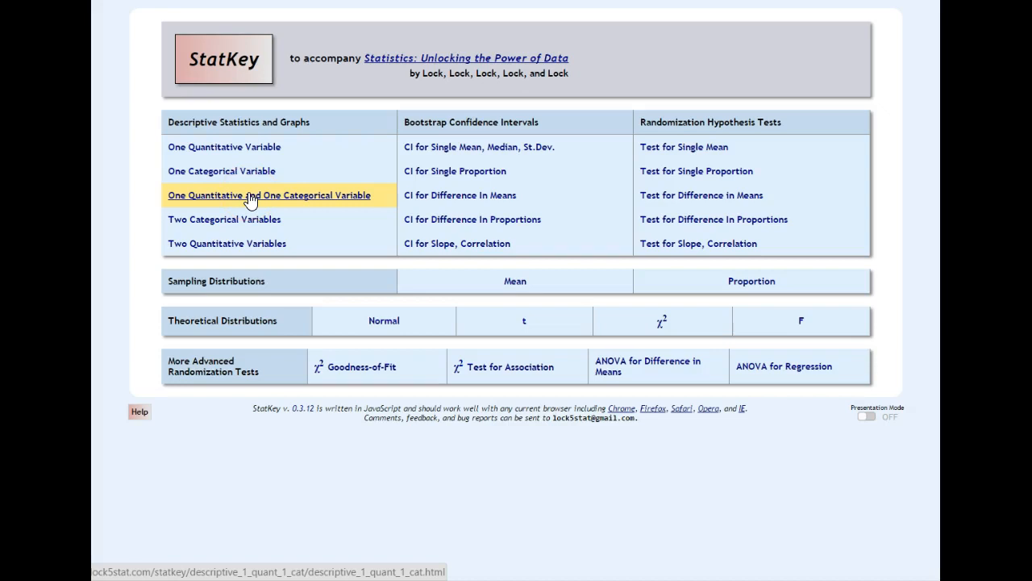
Step: Open the bootstrap confidence interval tool for a single mean, median and standard deviation
click(240, 250)
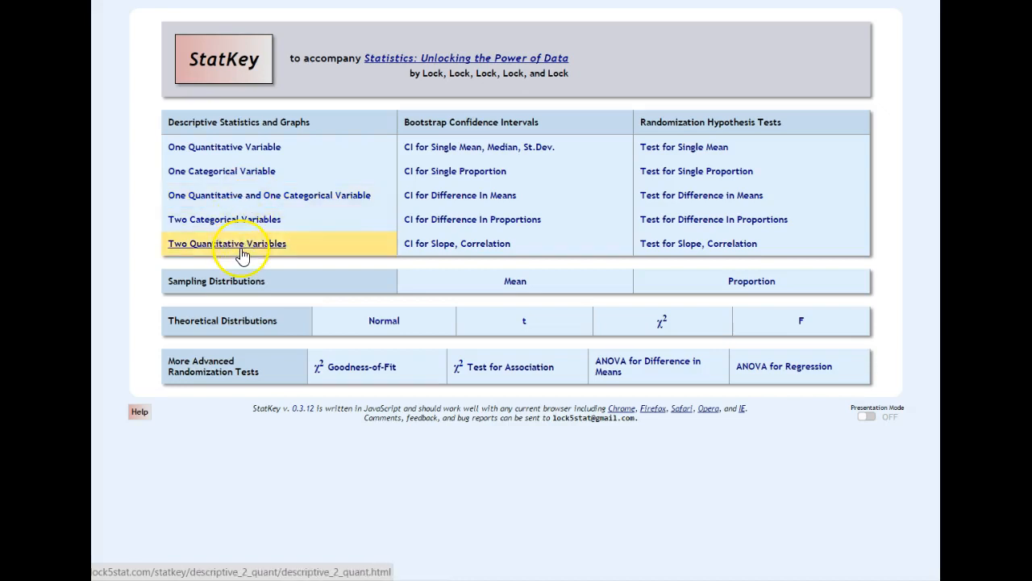
click(252, 203)
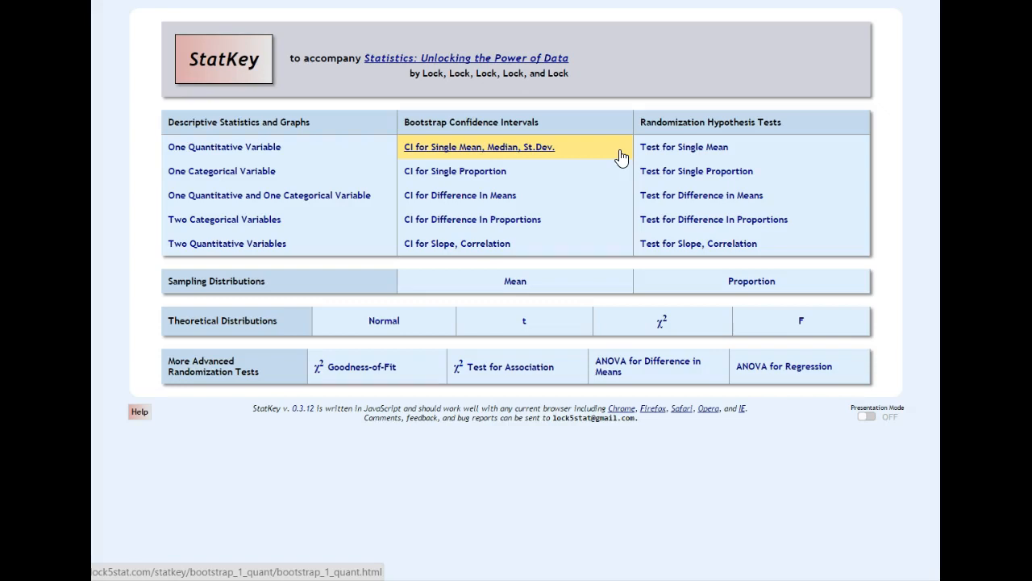
click(580, 154)
click(580, 153)
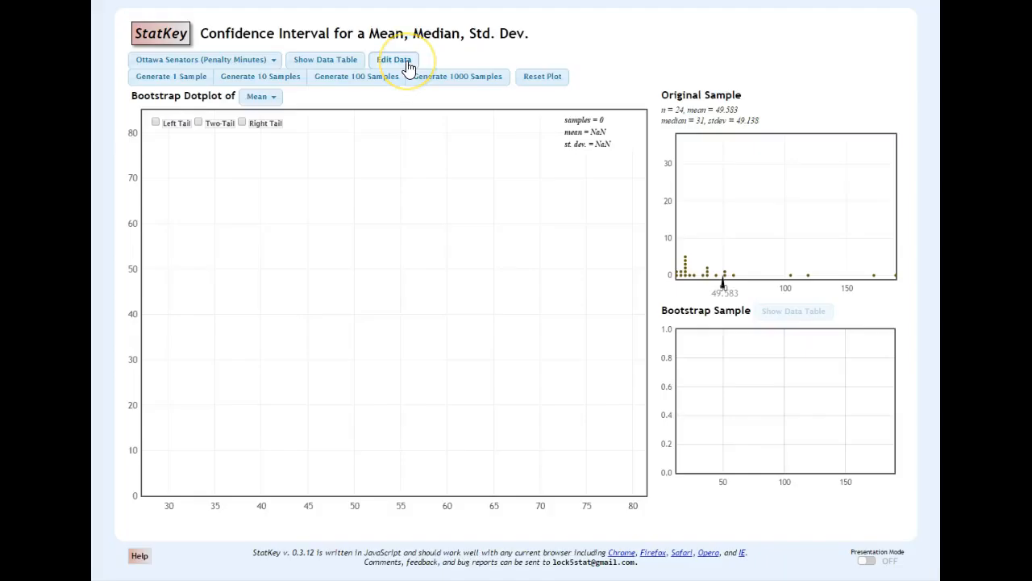
Step: Clear the existing dataset in the data editor and enter "differences" as the header row
click(407, 64)
drag(426, 206, 517, 490)
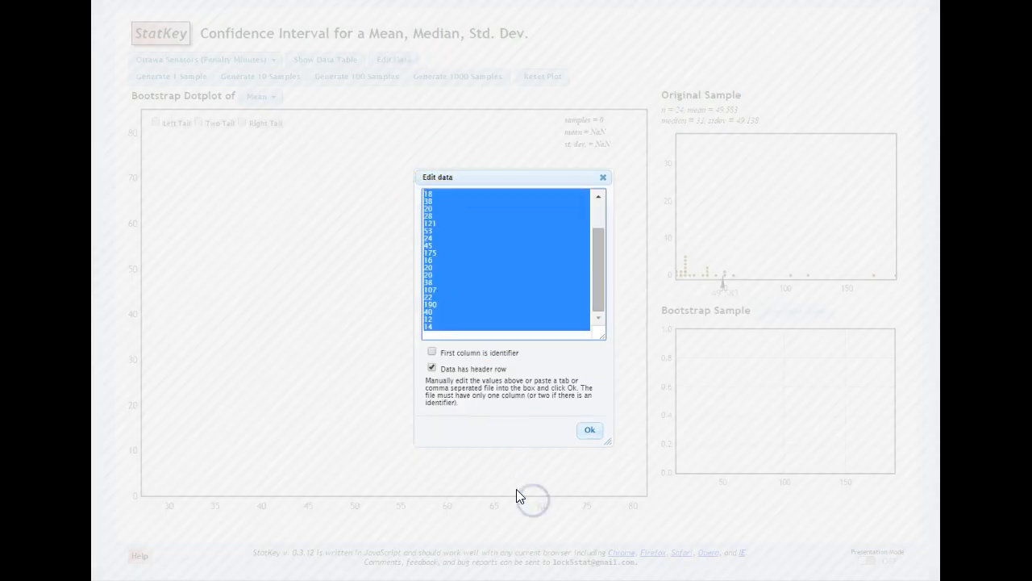
key(BackSpace)
key(BackSpace)
key(BackSpace)
key(BackSpace)
key(BackSpace)
key(BackSpace)
key(BackSpace)
key(BackSpace)
key(BackSpace)
text(differences)
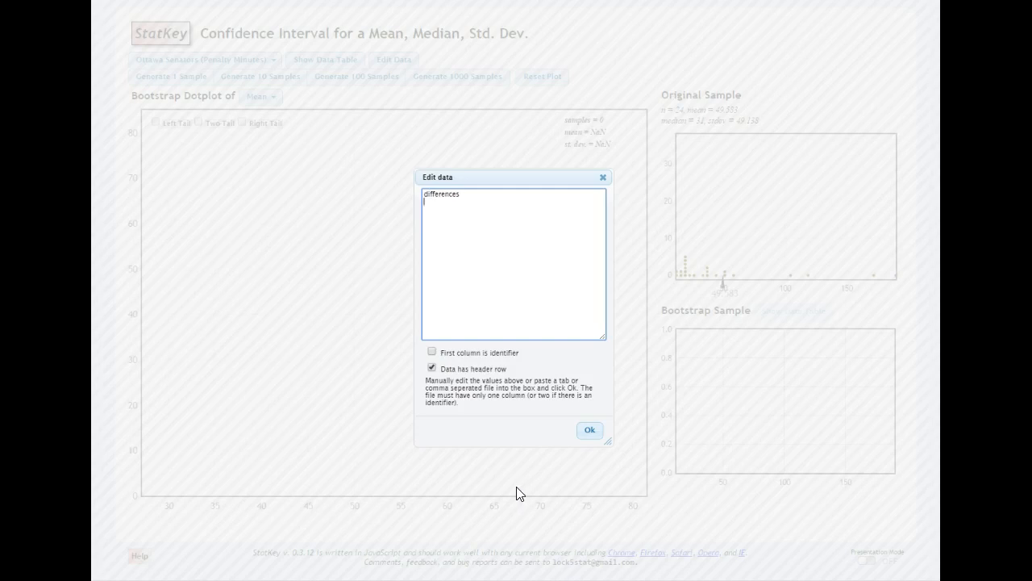
Step: Enter the values 5, 1, -4, 3, 10, 7, 6 and -2 on separate lines below the header and apply the dataset
key(Return)
text(5)
text(-4)
text(3)
key(Return)
text(10)
key(Return)
text(7 )
text(6)
key(Return)
text(-2)
click(591, 432)
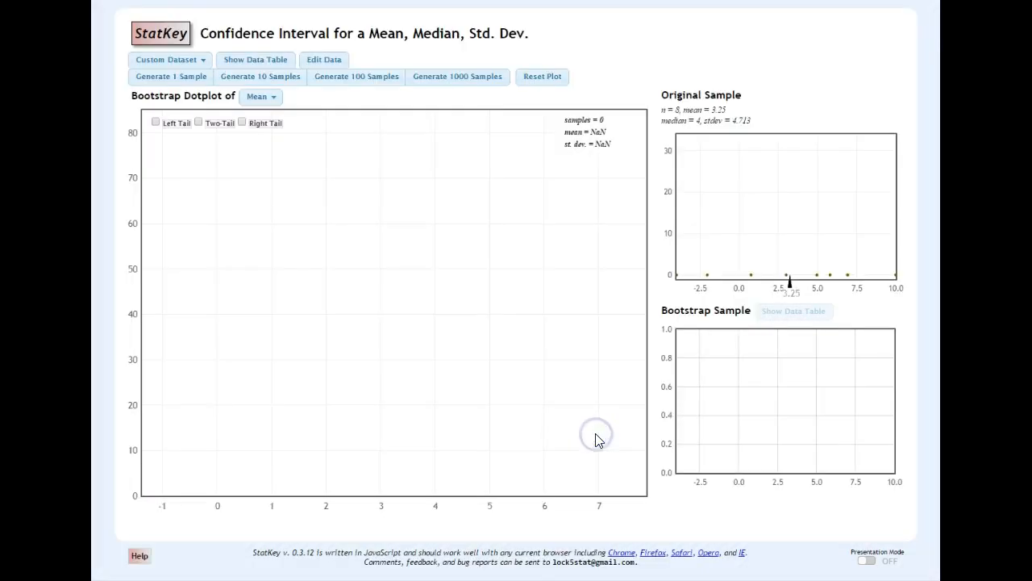
Step: Generate 3000 bootstrap samples of the mean in batches of 1000 and mark the two-tail cutoffs on the dotplot
click(440, 87)
click(440, 87)
click(440, 87)
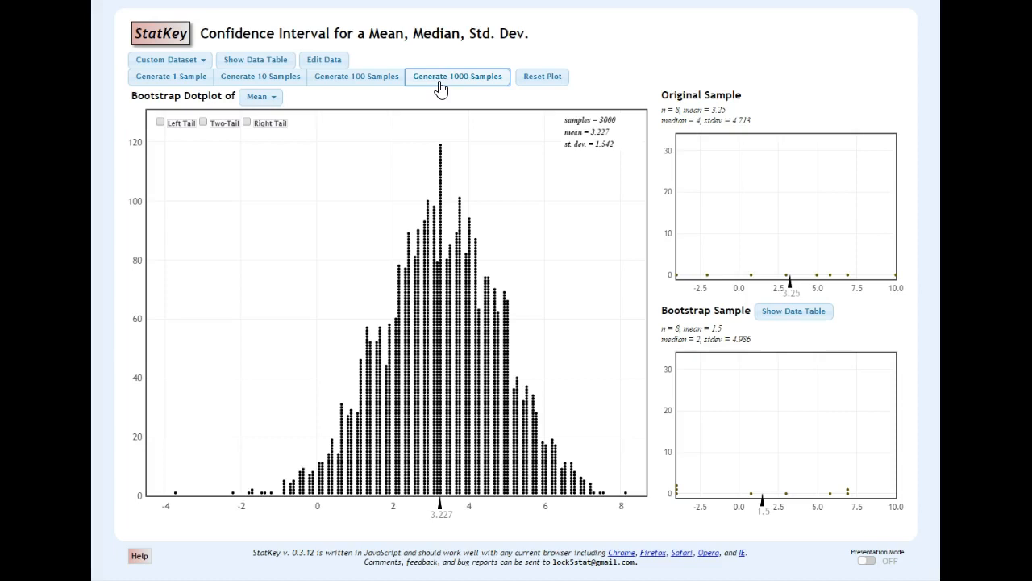
click(203, 123)
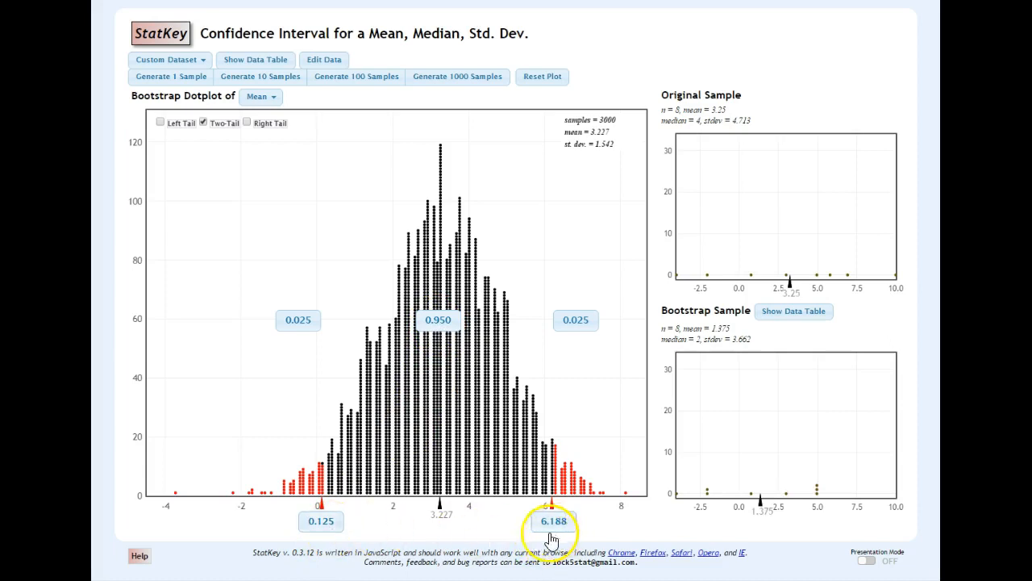
Step: Switch to the blank whiteboard page and handwrite "I am" in red at the start of the first line
click(140, 555)
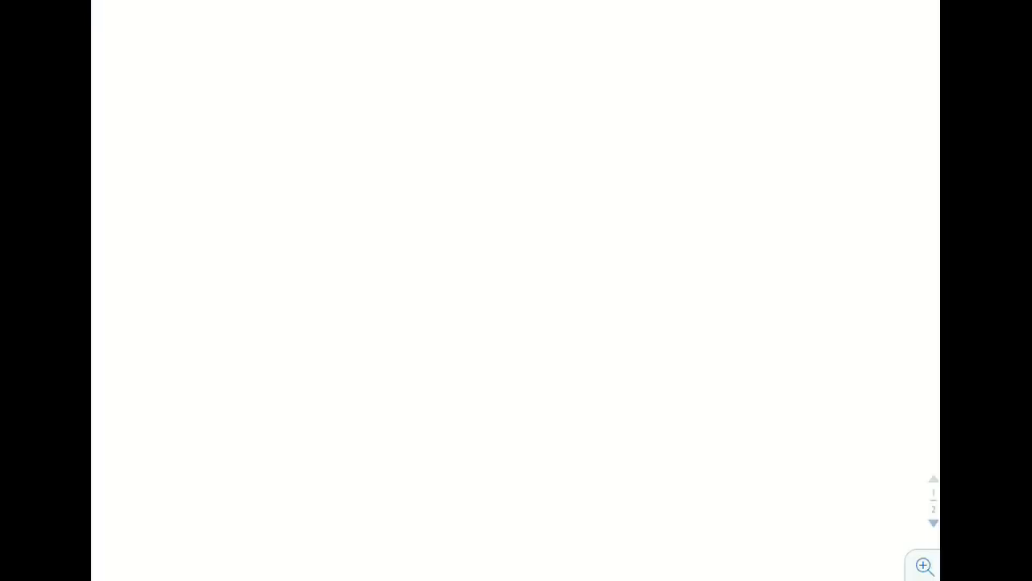
mouse_move(121, 68)
mouse_down()
mouse_move(159, 61)
mouse_move(140, 86)
mouse_up()
mouse_move(123, 93)
mouse_down()
mouse_move(187, 77)
mouse_move(192, 85)
mouse_up()
drag(196, 85, 223, 83)
Step: Handwrite "95%" in magenta after "I am"
click(465, 2)
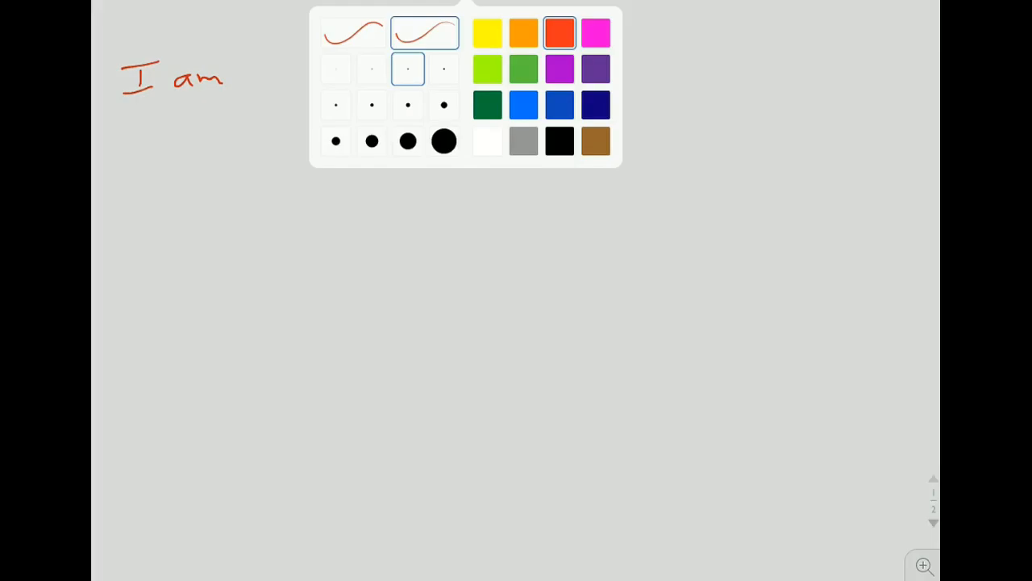
click(596, 33)
mouse_move(266, 53)
mouse_down()
mouse_move(267, 83)
mouse_move(300, 48)
mouse_up()
drag(284, 51, 284, 81)
mouse_move(332, 52)
mouse_down()
mouse_move(308, 84)
mouse_move(312, 48)
mouse_move(345, 74)
mouse_move(329, 79)
mouse_up()
Step: Continue the first line in red by handwriting "confident that the"
click(465, 2)
click(560, 33)
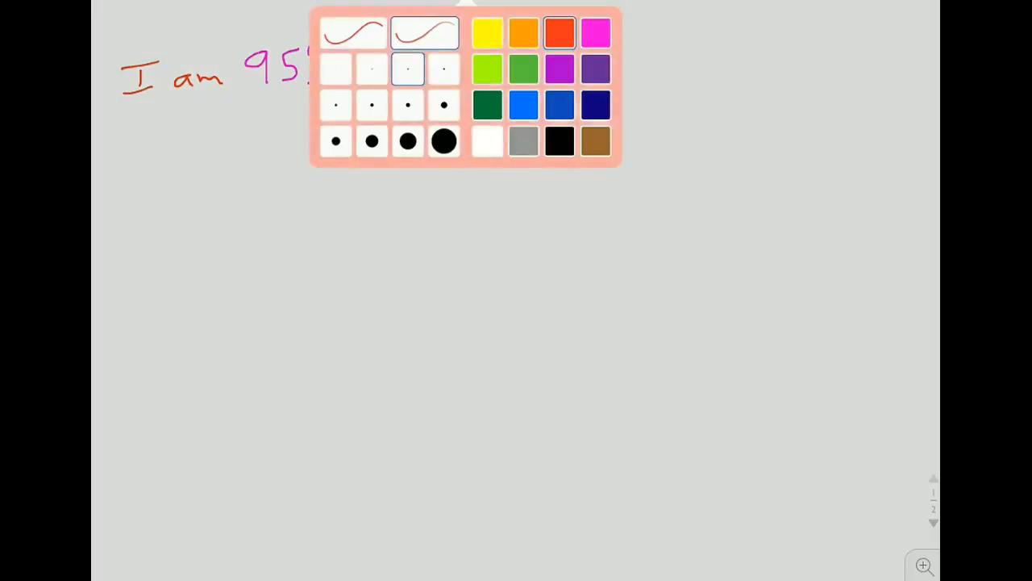
mouse_move(392, 66)
mouse_down()
mouse_move(382, 66)
mouse_move(390, 79)
mouse_up()
mouse_move(406, 63)
mouse_down()
mouse_move(404, 73)
mouse_move(408, 64)
mouse_up()
mouse_move(421, 66)
mouse_down()
mouse_move(439, 76)
mouse_move(466, 50)
mouse_up()
mouse_move(444, 61)
mouse_down()
mouse_move(466, 73)
mouse_move(490, 46)
mouse_move(508, 73)
mouse_up()
click(469, 58)
drag(513, 73, 547, 74)
mouse_move(534, 58)
mouse_down()
mouse_move(561, 57)
mouse_move(586, 77)
mouse_up()
drag(577, 60, 633, 69)
mouse_move(648, 35)
mouse_down()
mouse_move(649, 66)
mouse_move(664, 53)
mouse_move(684, 73)
mouse_move(693, 59)
mouse_up()
mouse_move(694, 40)
mouse_down()
mouse_move(703, 69)
mouse_move(731, 71)
mouse_up()
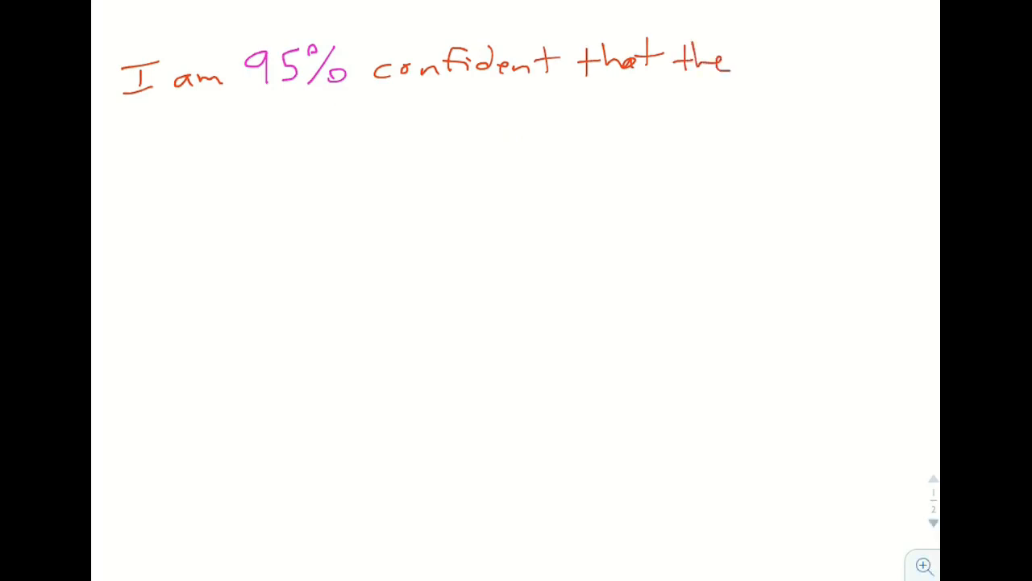
Step: Handwrite "average" in medium blue at the end of the first line
click(466, 2)
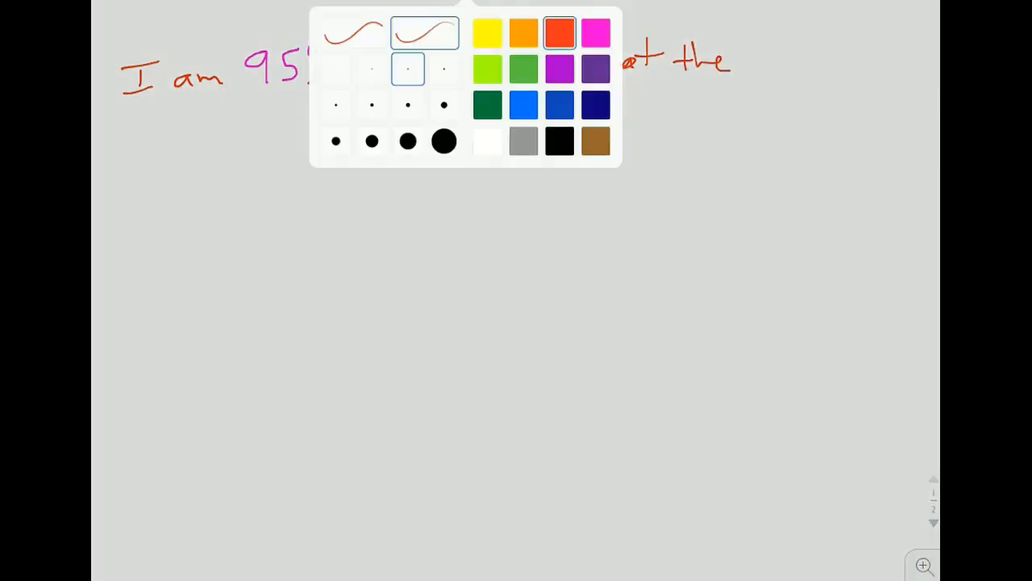
click(560, 104)
click(516, 322)
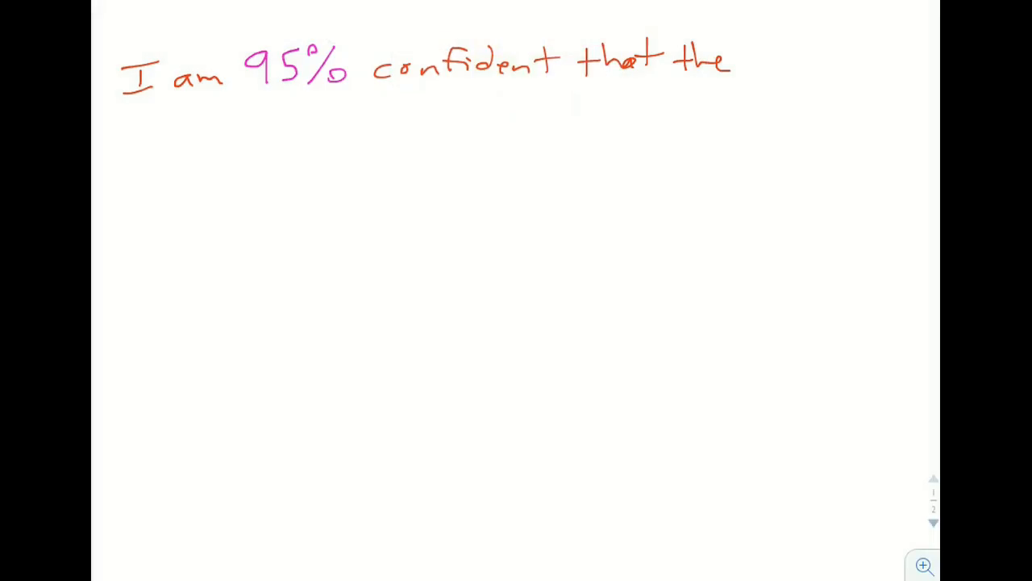
mouse_move(760, 60)
mouse_down()
mouse_move(762, 71)
mouse_move(821, 57)
mouse_up()
mouse_move(834, 58)
mouse_down()
mouse_move(827, 81)
mouse_move(856, 57)
mouse_move(827, 67)
mouse_up()
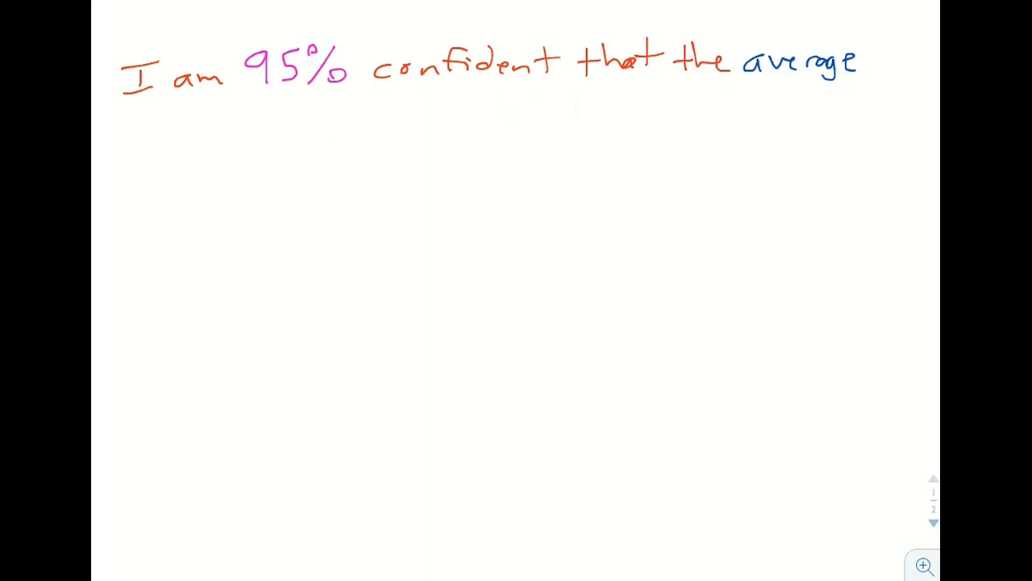
Step: Handwrite "difference" in the same blue at the start of the second line
drag(172, 140, 166, 160)
drag(170, 122, 168, 158)
mouse_move(187, 147)
mouse_down()
mouse_move(205, 161)
mouse_move(228, 150)
mouse_up()
mouse_move(237, 141)
mouse_down()
mouse_move(250, 128)
mouse_move(233, 158)
mouse_up()
drag(226, 150, 263, 150)
drag(264, 155, 312, 150)
drag(311, 153, 326, 158)
drag(339, 153, 348, 150)
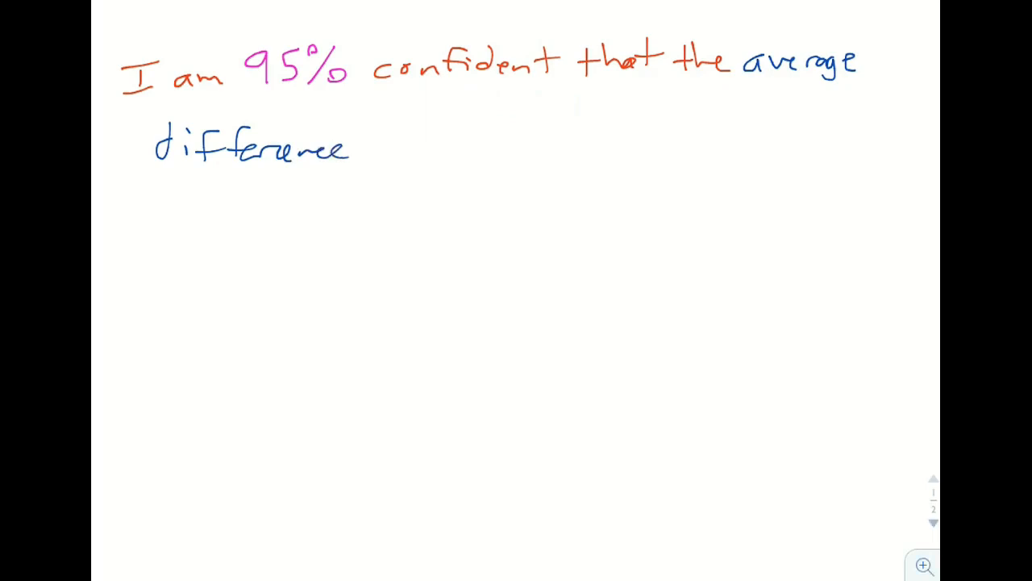
Step: Handwrite "of" in red after "difference"
click(466, 1)
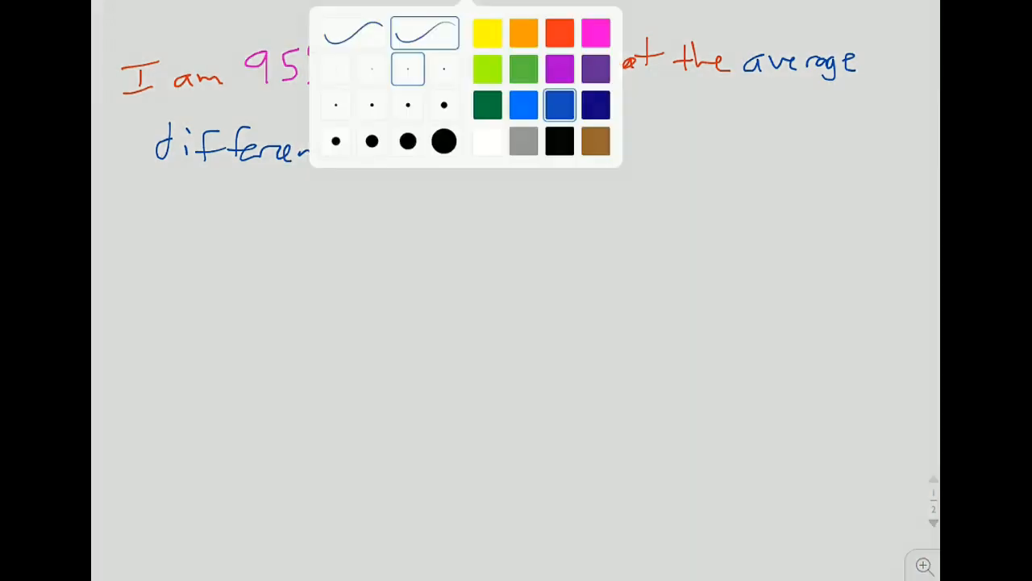
click(560, 33)
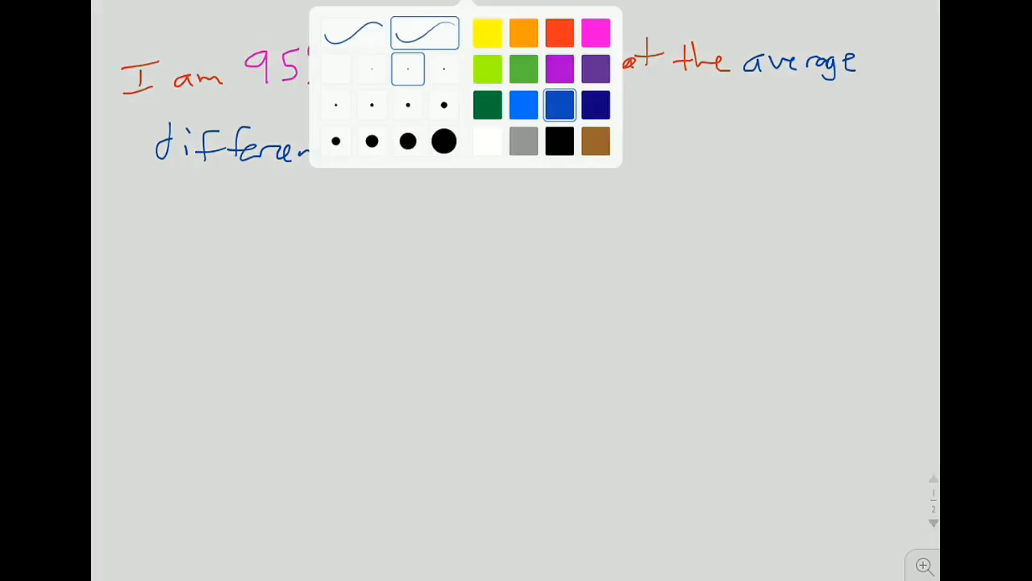
click(559, 33)
mouse_move(374, 142)
mouse_down()
mouse_move(394, 158)
mouse_move(399, 139)
mouse_up()
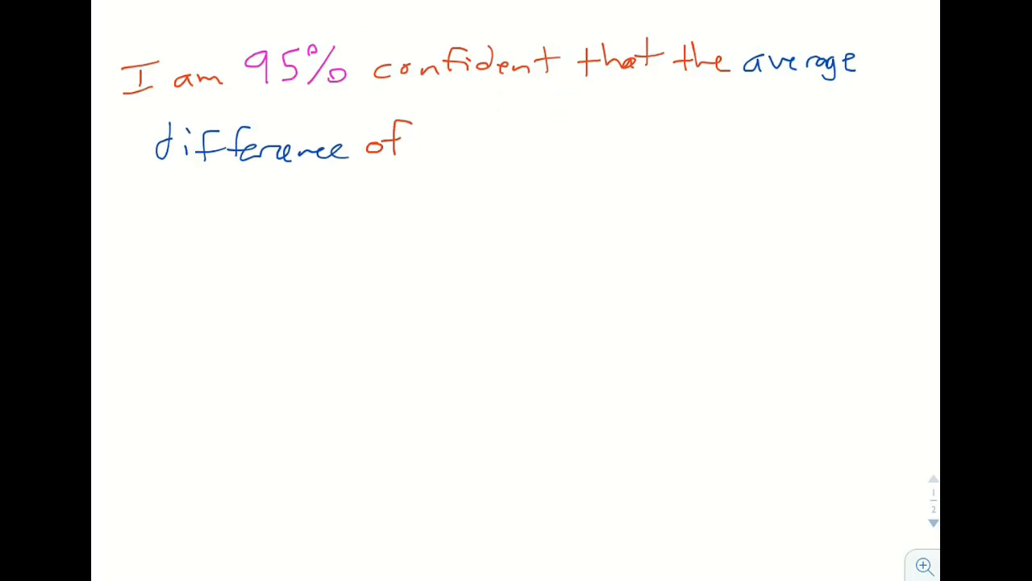
Step: Complete the second line in brown by handwriting "medicine A – medicine B"
click(468, 1)
click(596, 33)
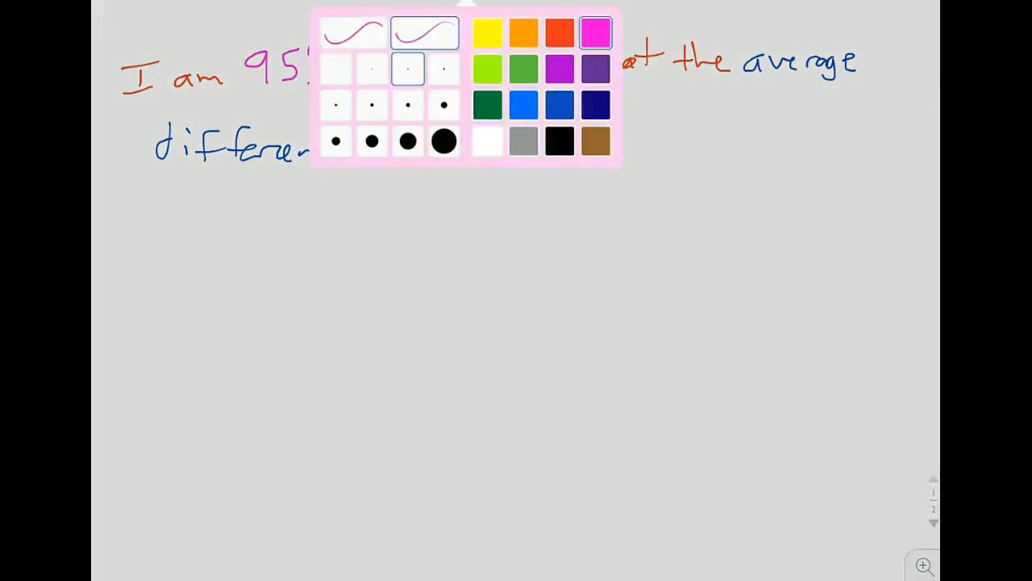
click(468, 2)
click(523, 69)
mouse_move(432, 147)
mouse_down()
mouse_move(431, 137)
mouse_move(501, 145)
mouse_up()
mouse_move(522, 136)
mouse_down()
mouse_move(513, 142)
mouse_move(523, 146)
mouse_up()
drag(532, 136, 531, 146)
drag(534, 134, 556, 147)
mouse_move(562, 141)
mouse_down()
mouse_move(619, 150)
mouse_move(612, 137)
mouse_move(730, 137)
mouse_up()
mouse_move(730, 108)
mouse_down()
mouse_move(730, 139)
mouse_move(768, 139)
mouse_up()
mouse_move(781, 129)
mouse_down()
mouse_move(781, 139)
mouse_move(863, 141)
mouse_up()
Step: Handwrite "is between" in red at the start of the third line
right_click(466, 86)
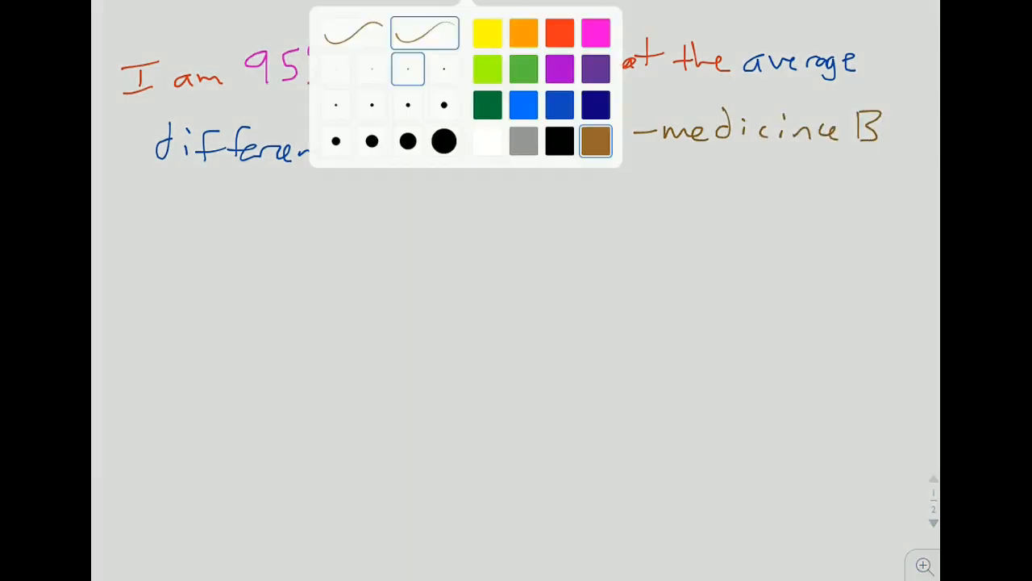
click(559, 33)
click(149, 194)
mouse_move(154, 207)
mouse_down()
mouse_move(154, 225)
mouse_move(175, 225)
mouse_up()
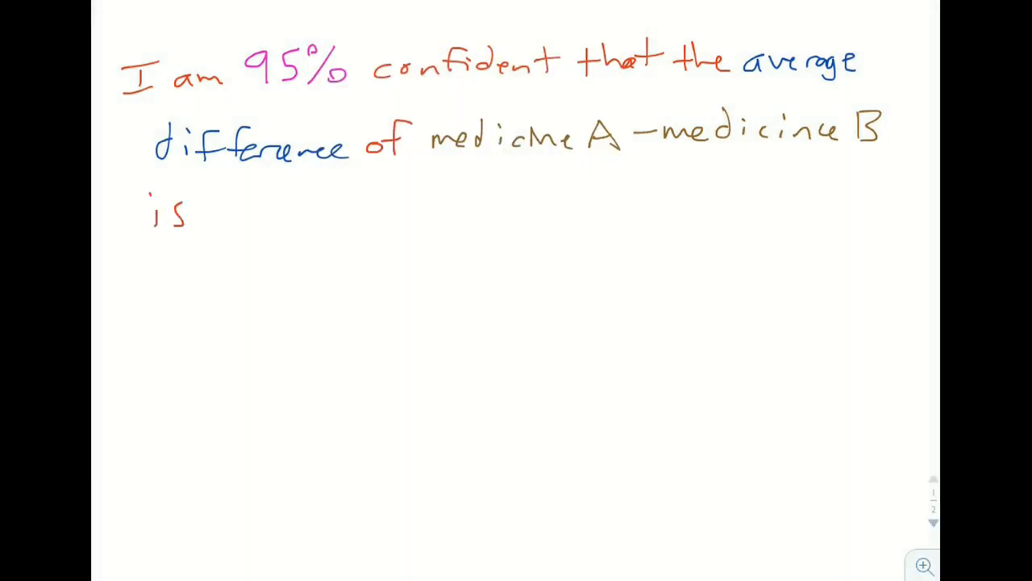
mouse_move(217, 191)
mouse_down()
mouse_move(219, 225)
mouse_move(266, 224)
mouse_up()
drag(257, 211, 367, 230)
Step: Set the pen colour to dark green
click(466, 2)
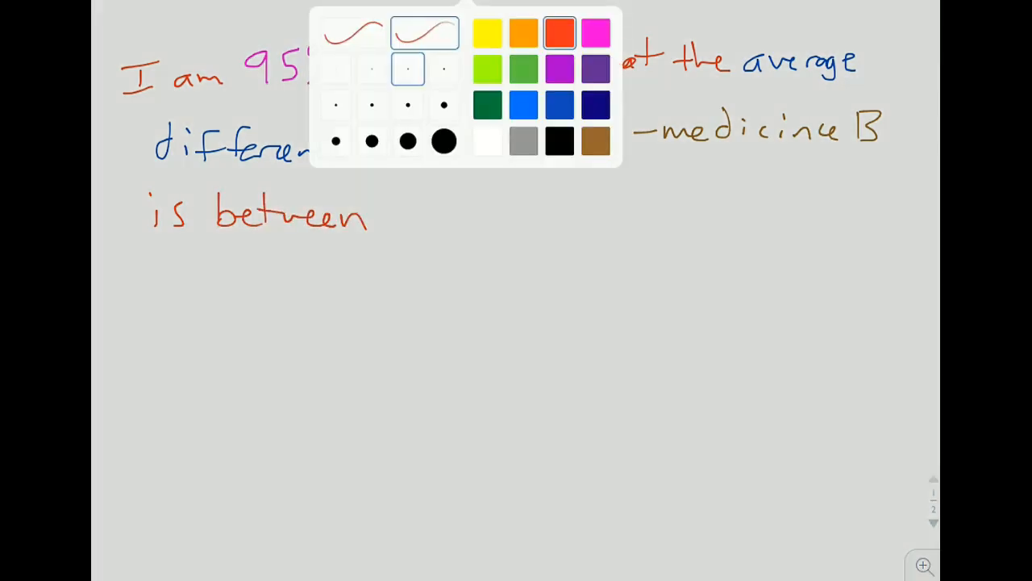
click(487, 105)
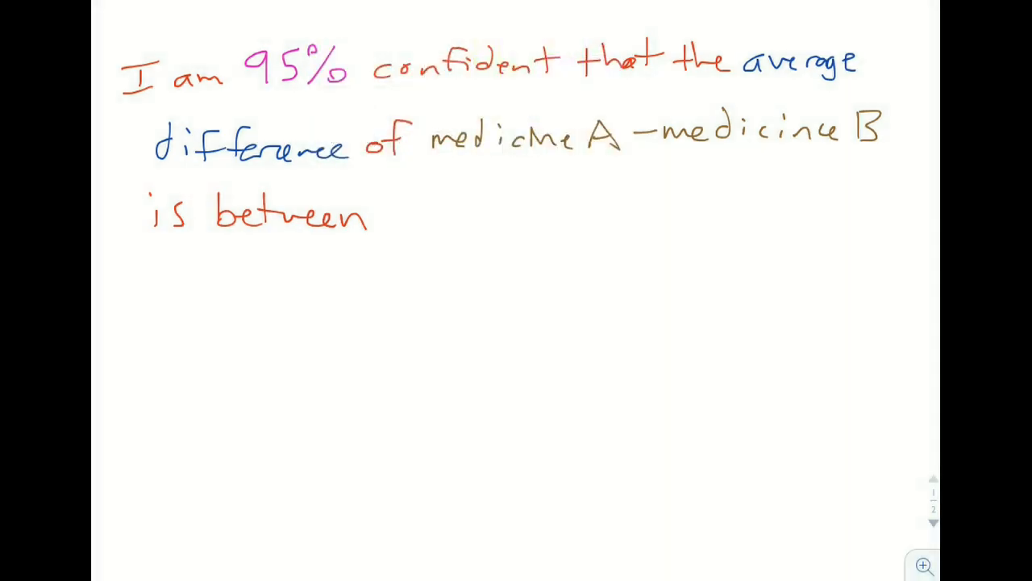